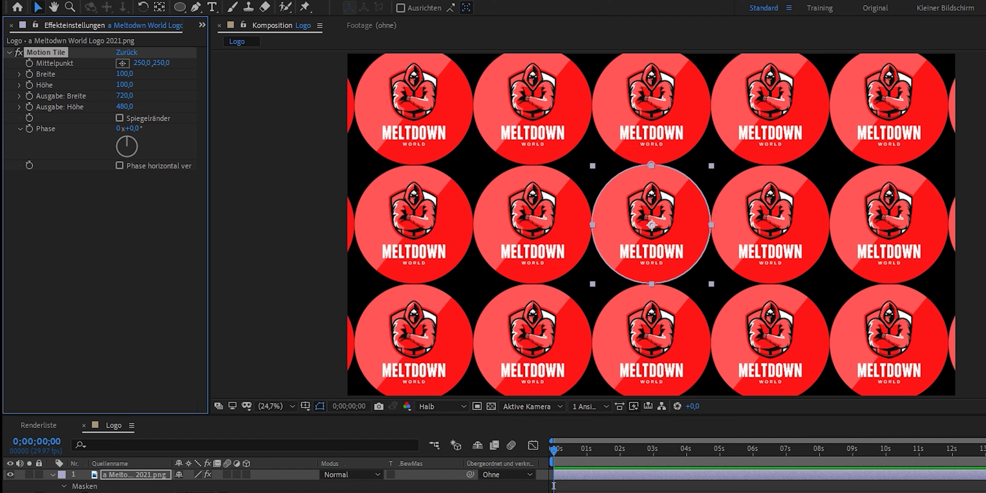
Step: Enable Motion Tile's horizontal phase shift, test how different Phase angles offset the tiles, and reset Phase to 0°
drag(132, 128, 159, 128)
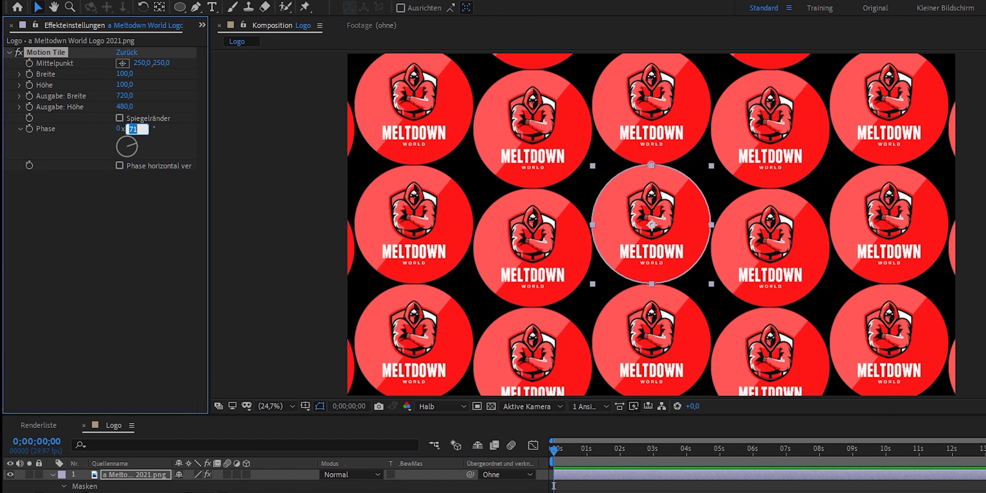
key(Return)
click(119, 166)
drag(128, 128, 220, 128)
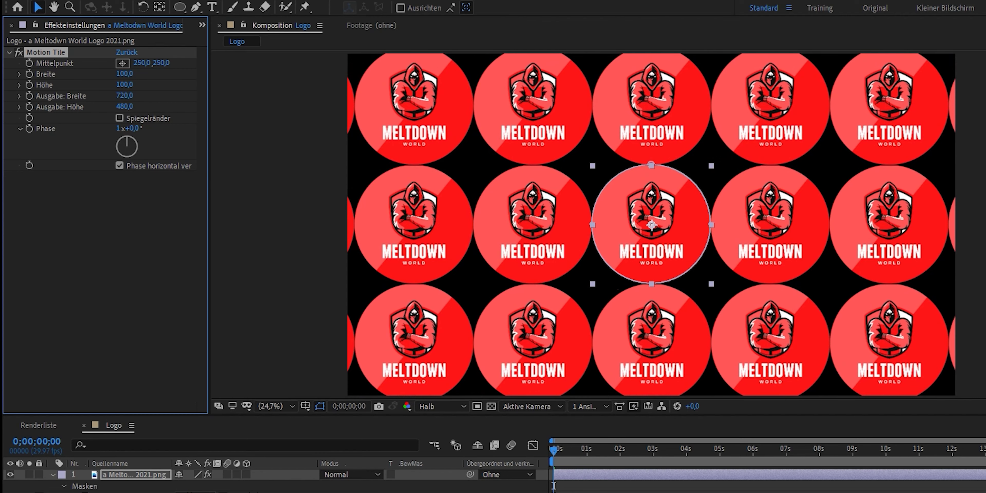
drag(130, 128, 100, 128)
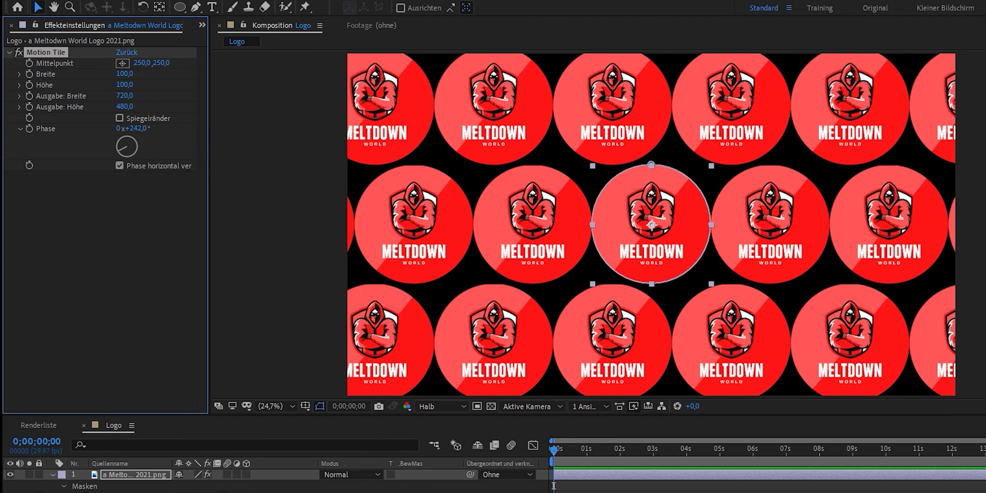
text(0)
key(Return)
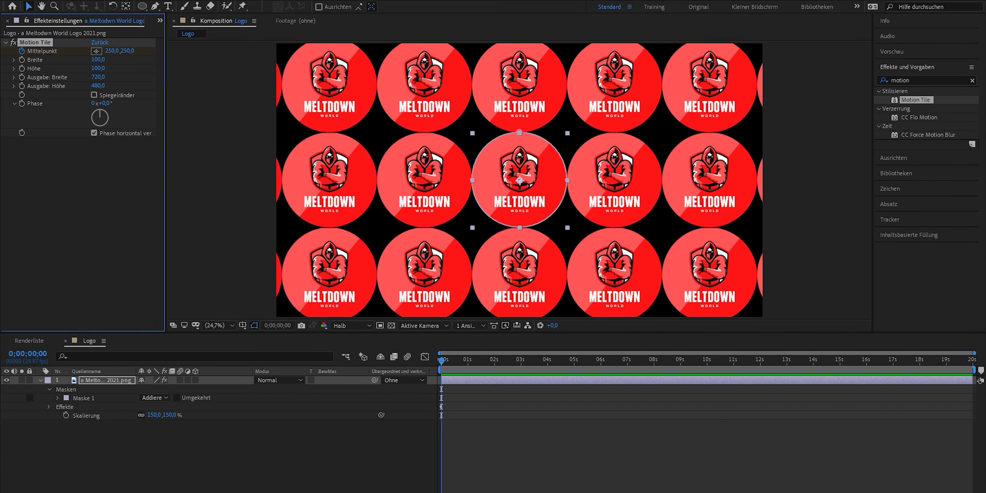
Step: Keyframe Motion Tile's Mittelpunkt at 250, 747 on the last frame, 0;00;19;29, and preview the vertical scrolling from the start
click(40, 380)
click(41, 381)
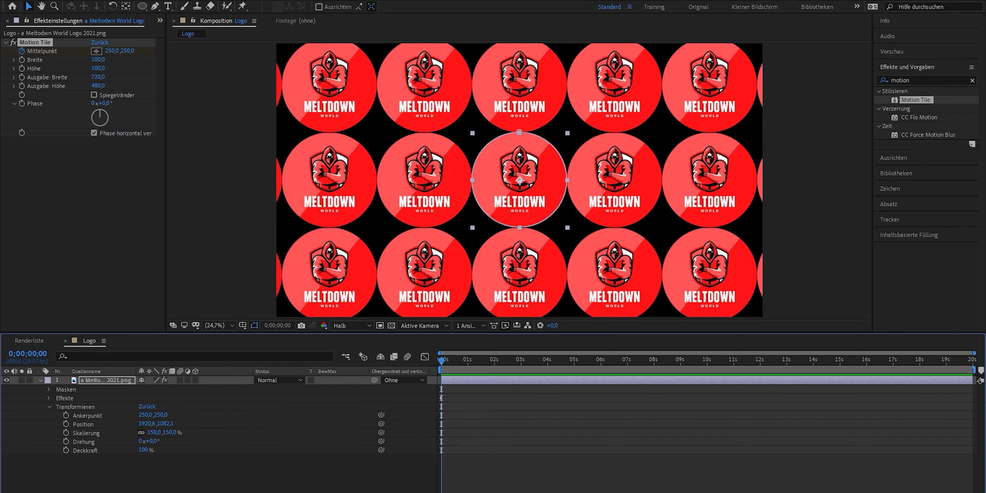
click(58, 407)
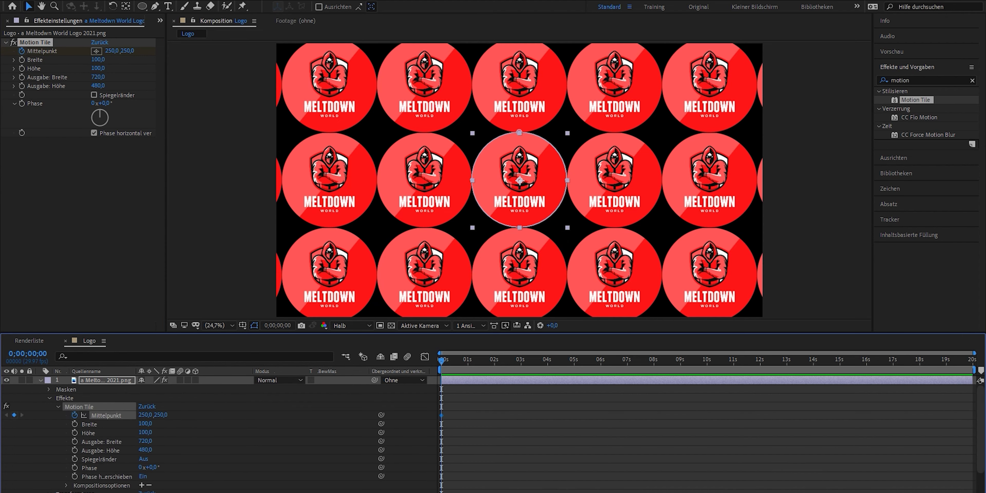
drag(441, 361, 972, 361)
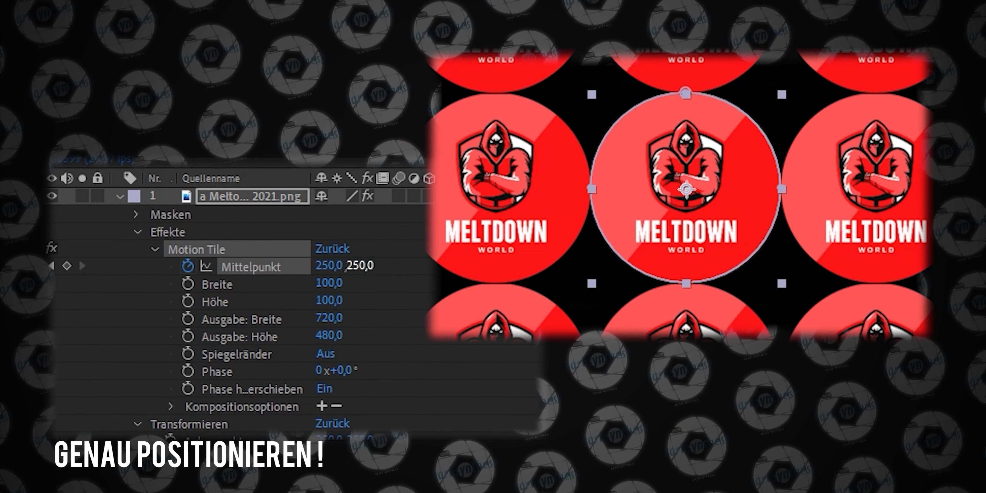
drag(360, 265, 558, 266)
drag(351, 415, 352, 415)
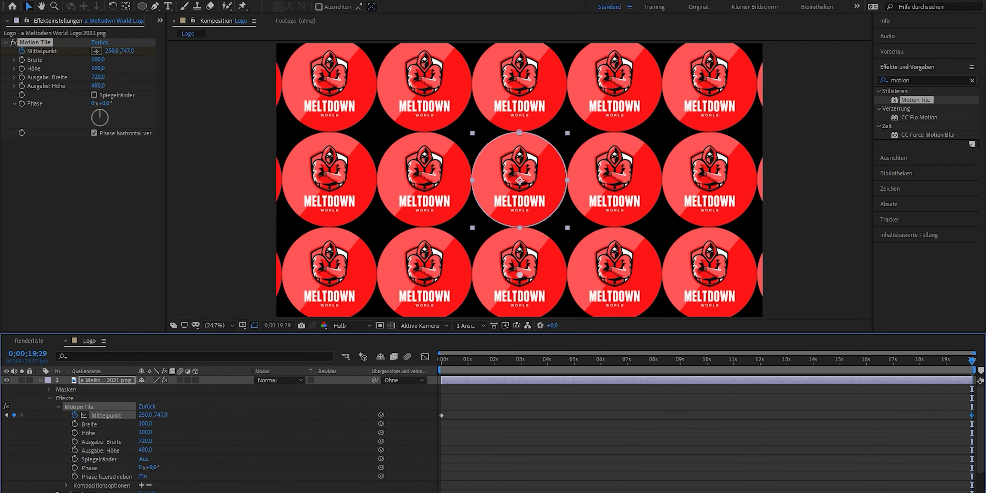
key(space)
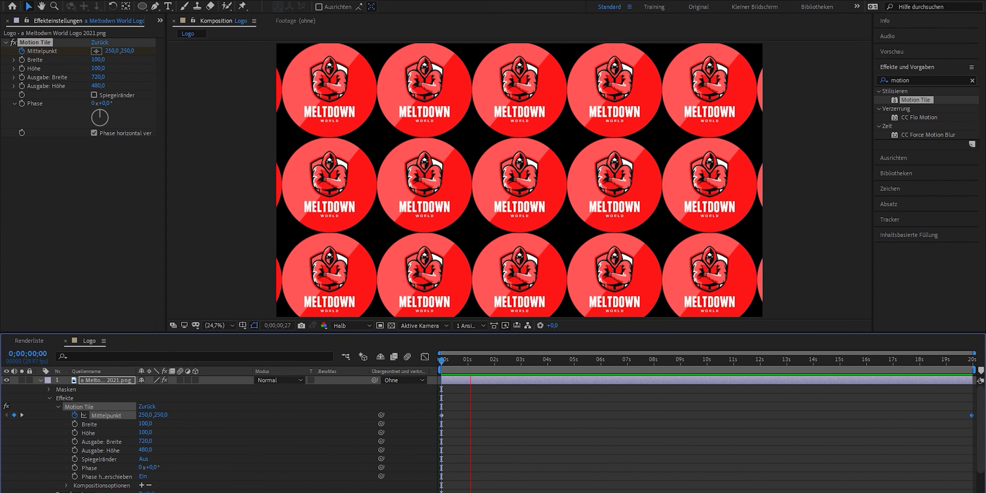
key(space)
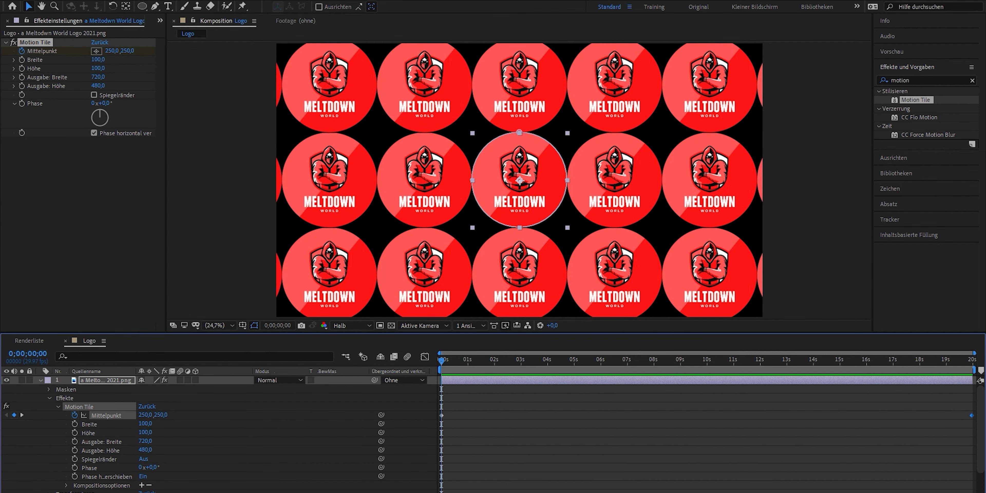
Step: Animate Motion Tile's Phase from a 0° keyframe at the start to -1x -1.0° on the last frame, and preview it
click(75, 468)
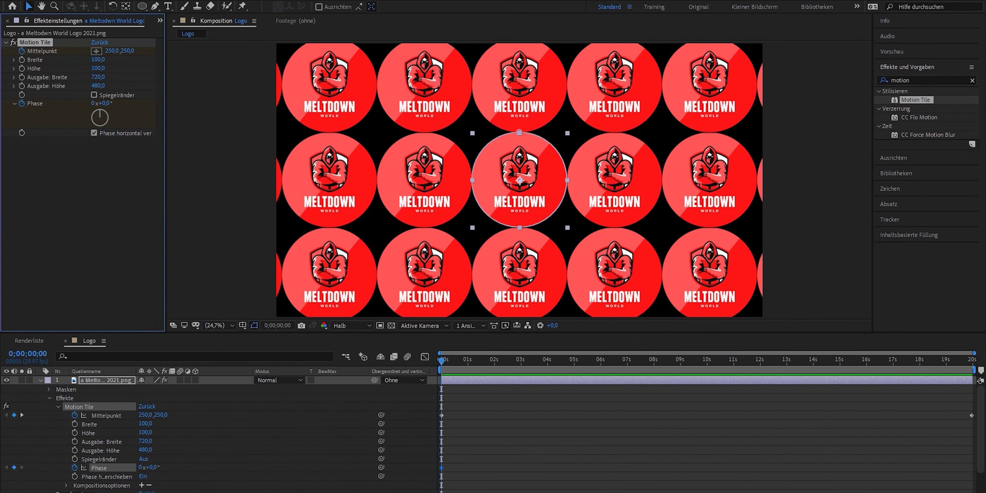
key(space)
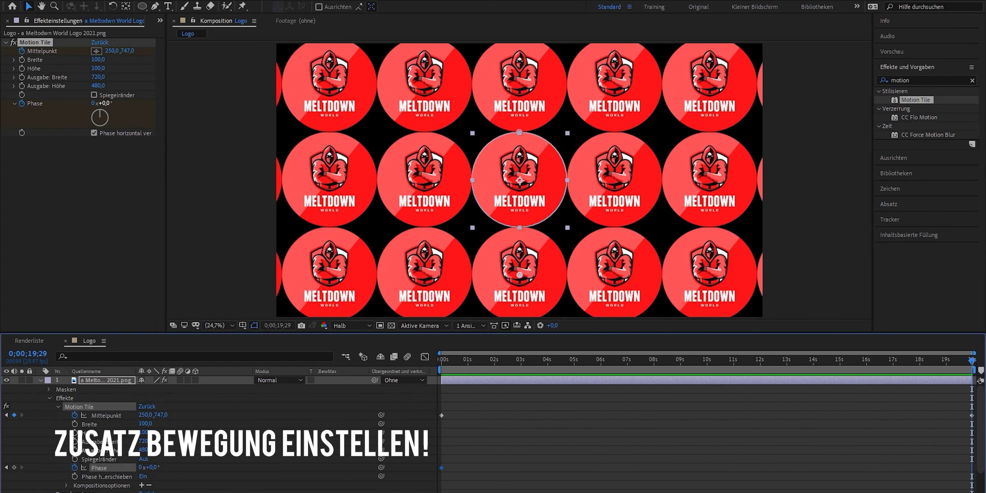
drag(104, 103, 18, 103)
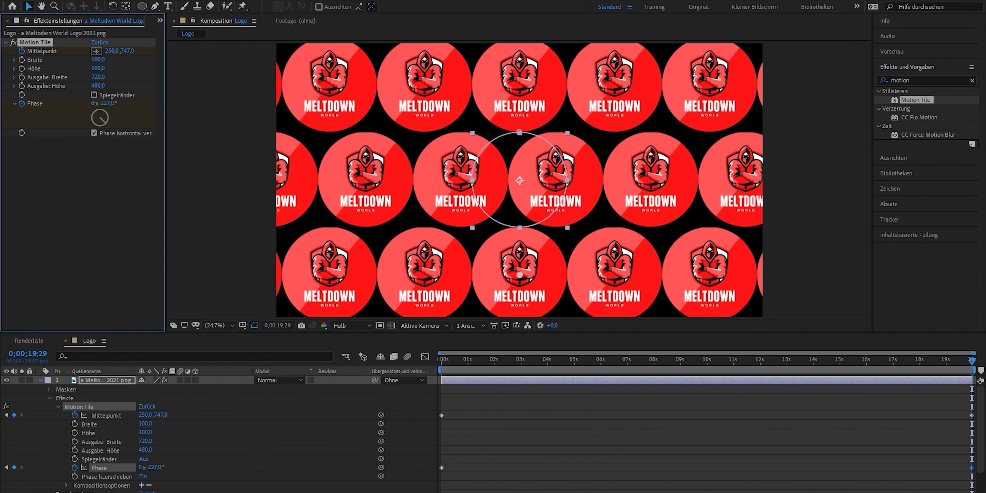
drag(17, 103, 13, 103)
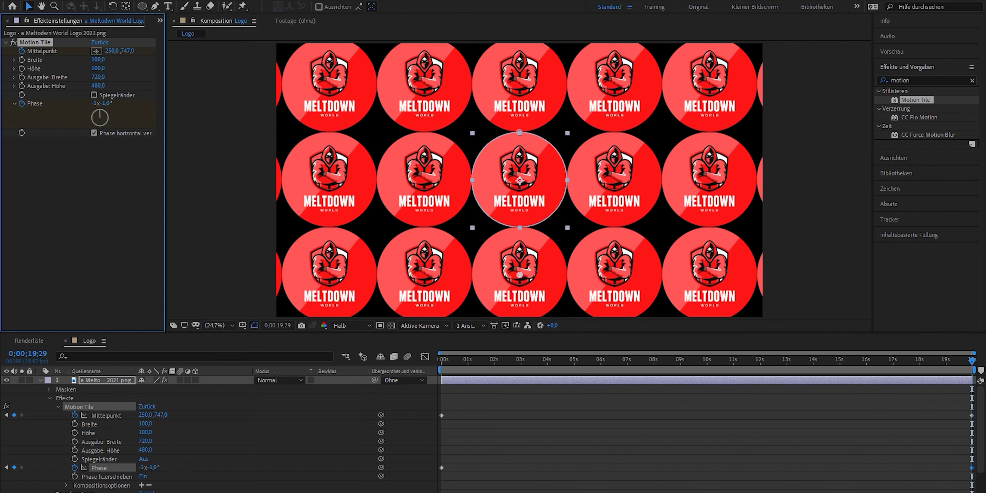
key(space)
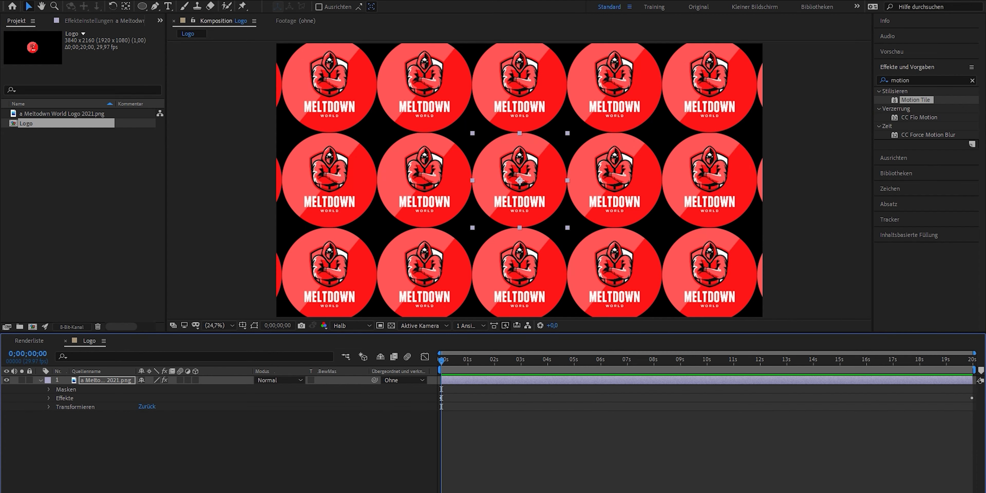
Step: Create a new composition named Final Render and place the Logo composition in it as a layer
key(ctrl+n)
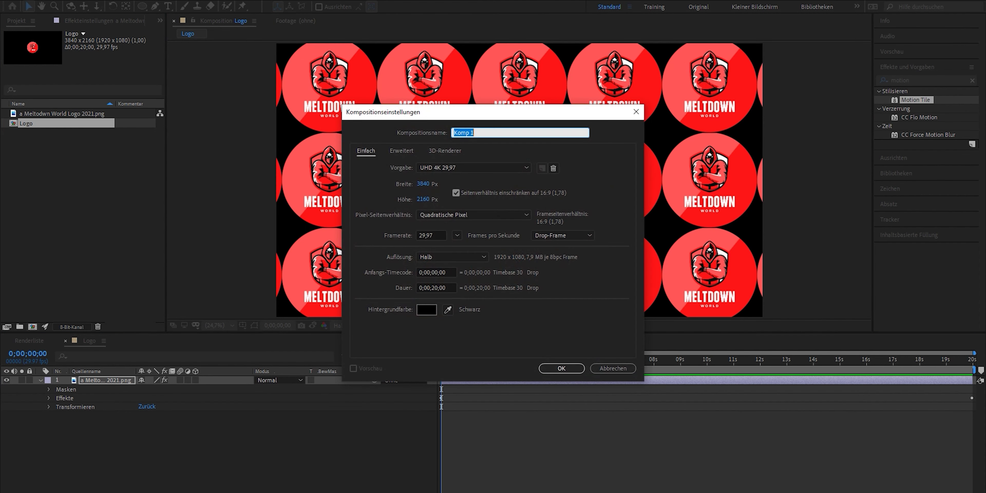
text(Fin)
key(Return)
drag(26, 133, 214, 406)
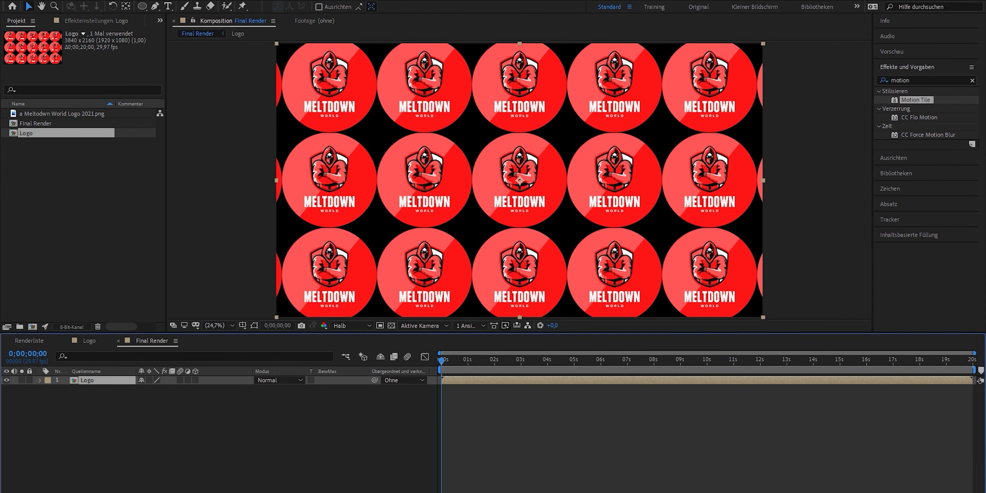
Step: Try grading the Logo layer with Farb-LUT anwenden using OSIRIS_M31 - Rec.709.cube, and remove the effect
click(972, 81)
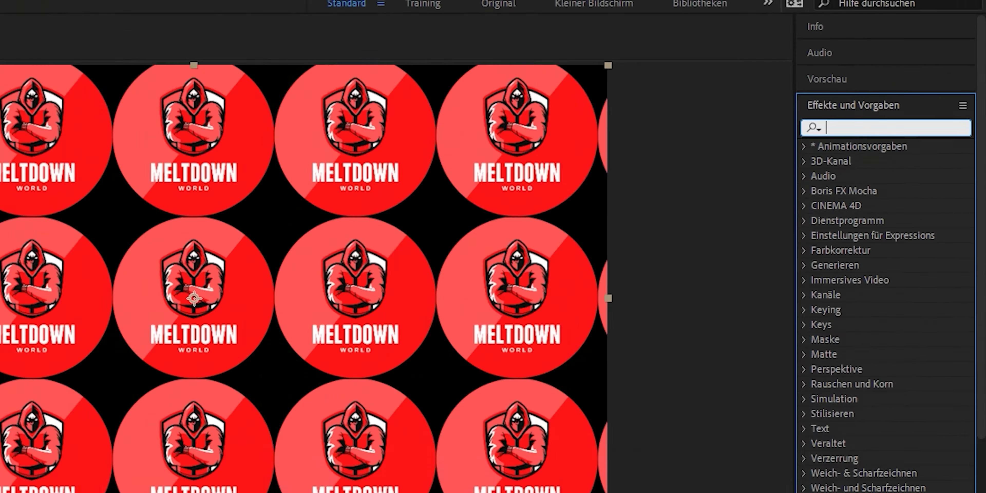
text(LUT)
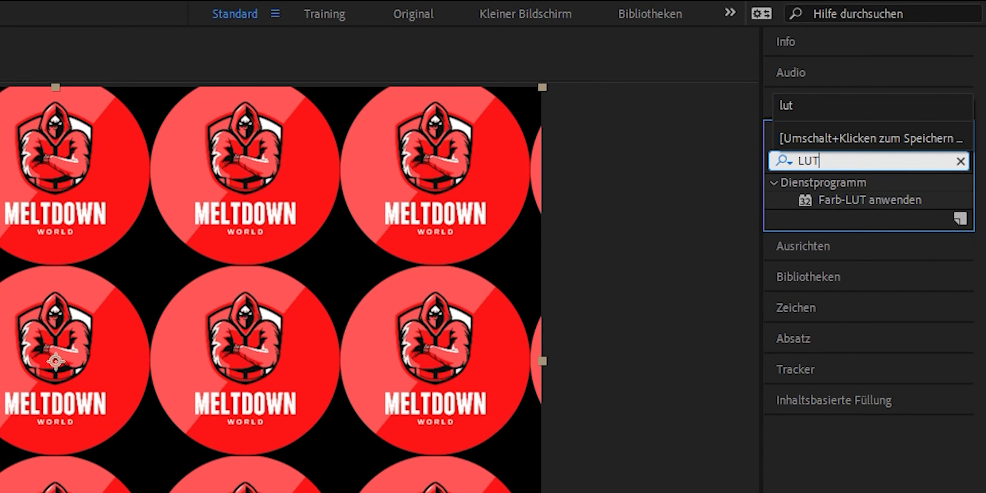
click(871, 200)
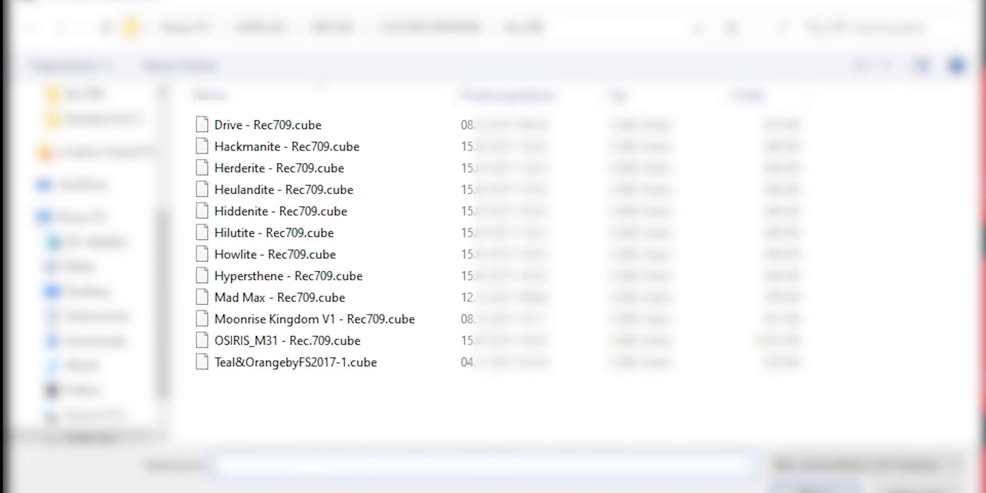
click(246, 340)
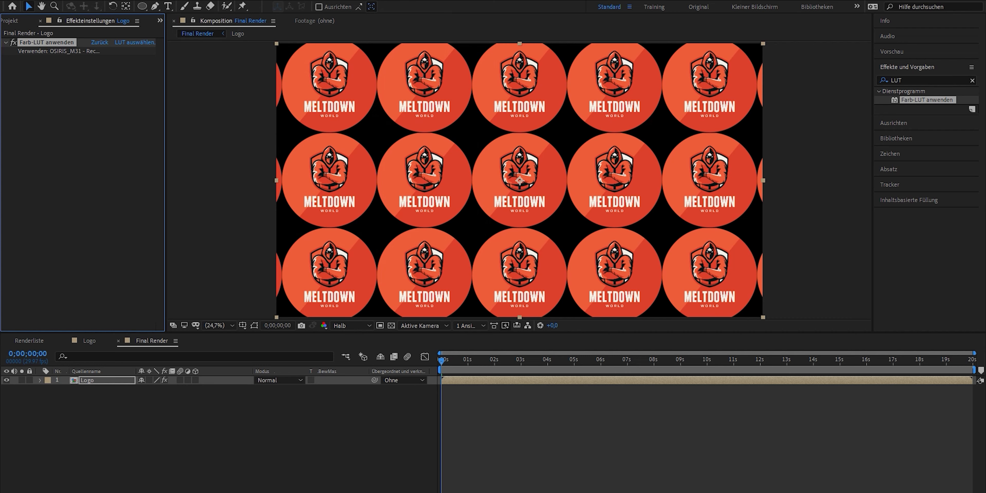
click(972, 81)
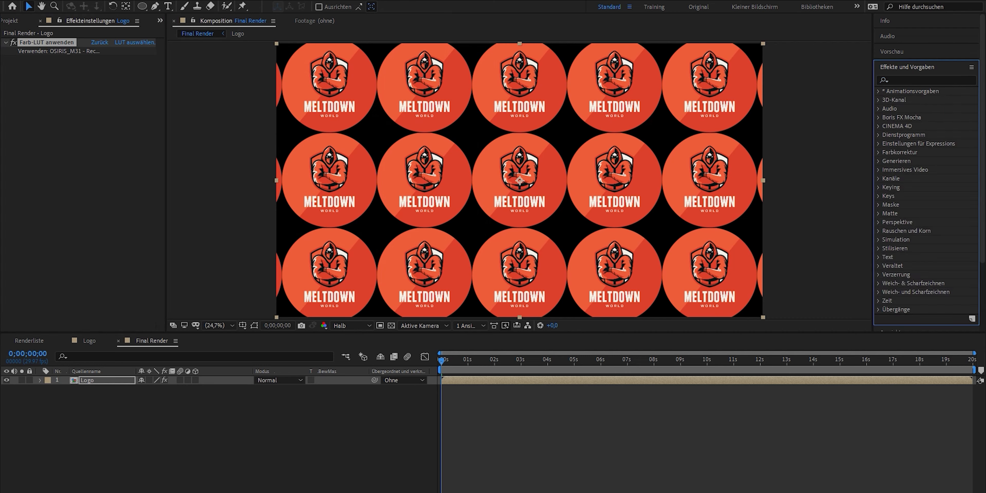
key(Delete)
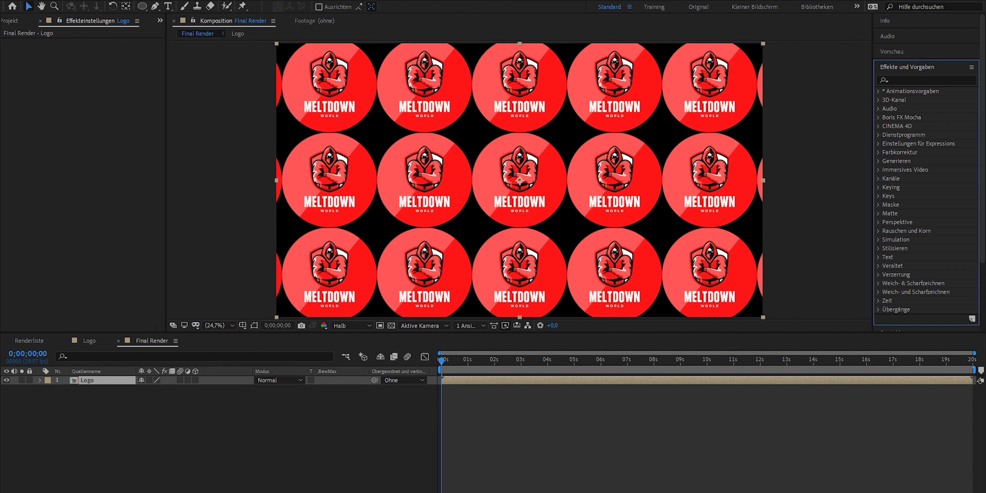
Step: Find the Kurven color correction effect and apply it to the Logo layer in Final Render
click(927, 80)
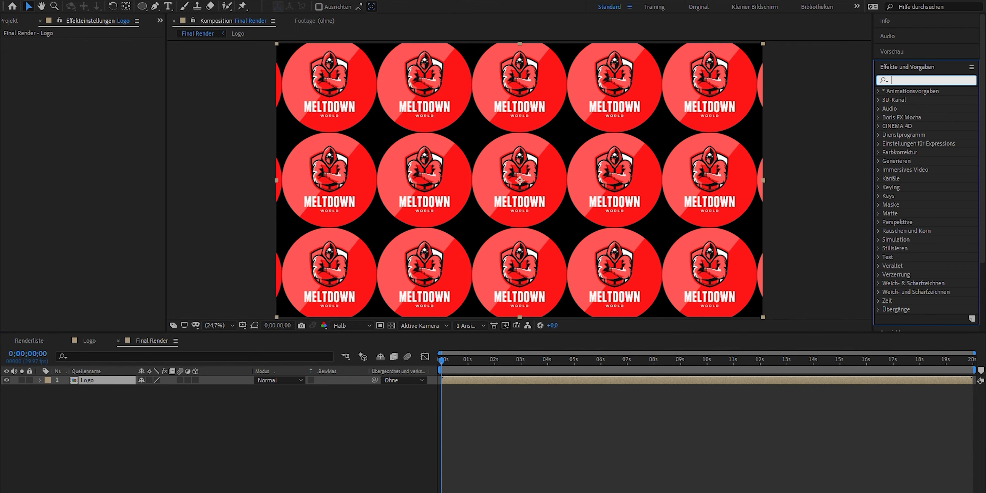
text(Kurven)
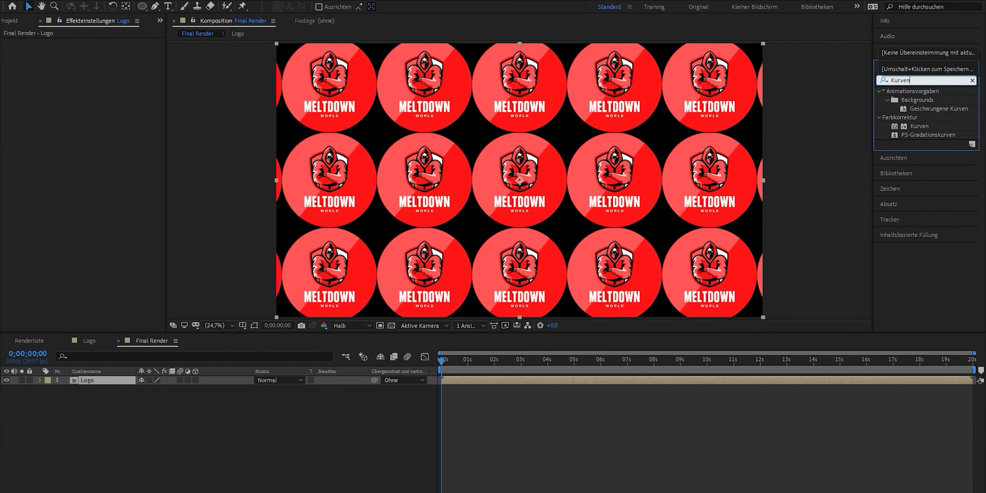
drag(854, 184, 264, 210)
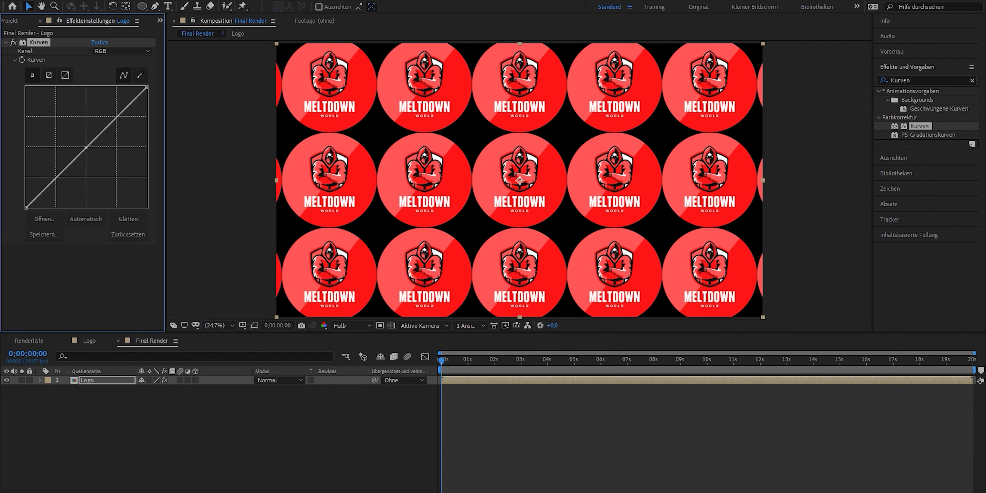
Step: Shape the RGB curve in Kurven with slightly darker lower midtones, a raised black point and a lowered white point
click(57, 180)
drag(56, 179, 57, 181)
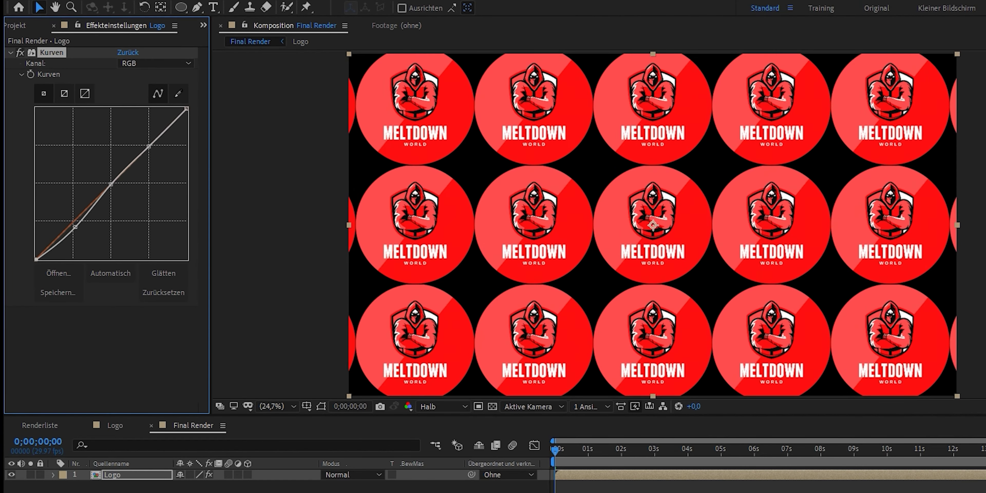
drag(26, 207, 79, 221)
drag(186, 108, 187, 121)
drag(149, 146, 146, 146)
Step: Adjust individual color channel curves in Kurven for a faded look, raising the dark end and lowering the bright end
click(155, 63)
click(132, 85)
drag(36, 259, 36, 233)
drag(186, 108, 186, 125)
click(156, 63)
click(132, 96)
click(110, 184)
drag(111, 185, 108, 181)
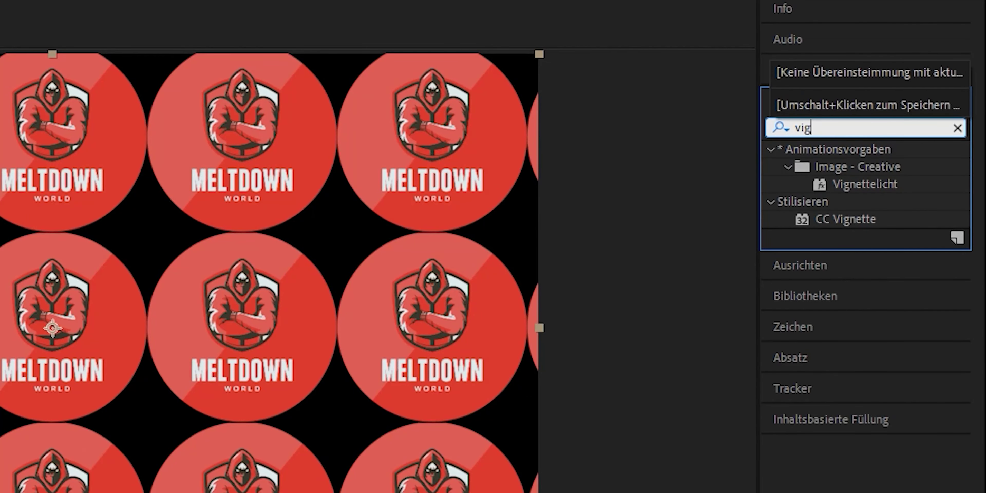
Step: Apply the CC Vignette effect to the Logo layer and set its Amount to 200
drag(845, 219, 161, 337)
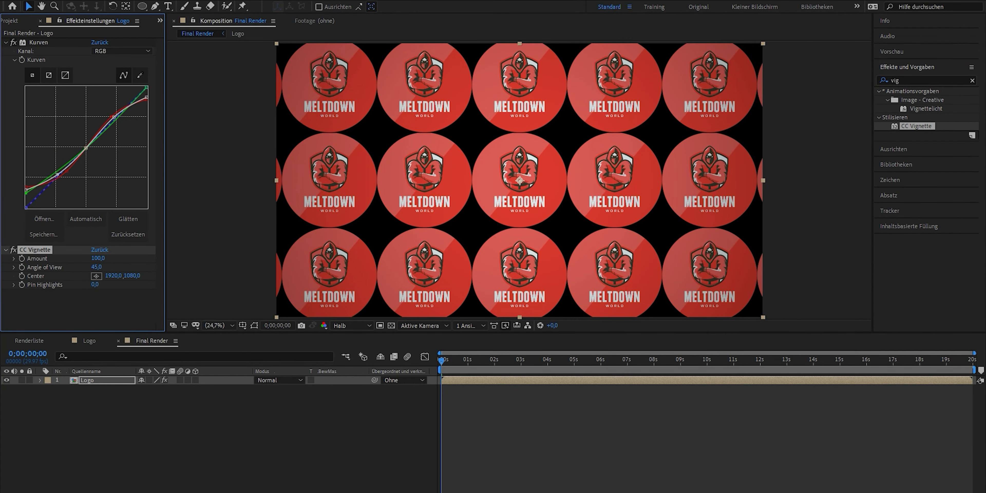
click(98, 258)
text(200)
key(Return)
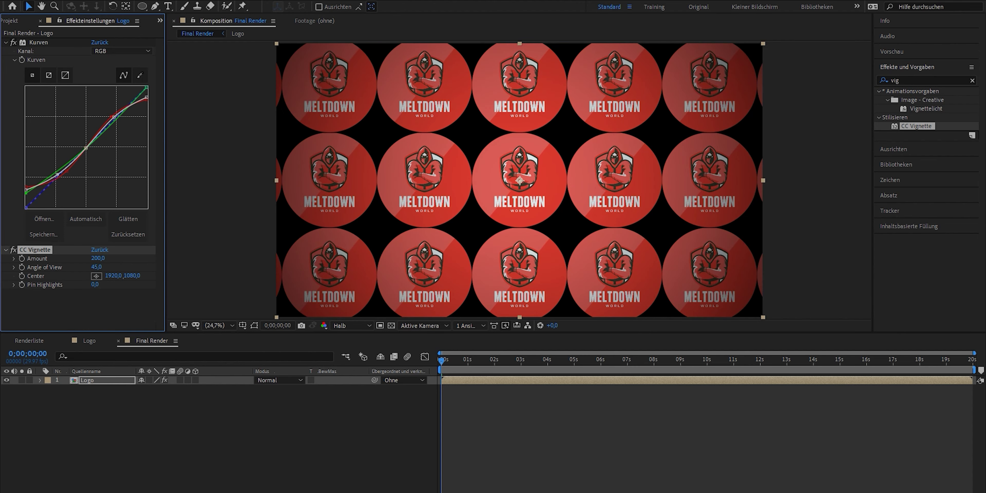
Step: Add the Leuchten effect to the Logo layer, and set CC Vignette's Angle of View to 42.7 and Pin Highlights to 75
click(972, 80)
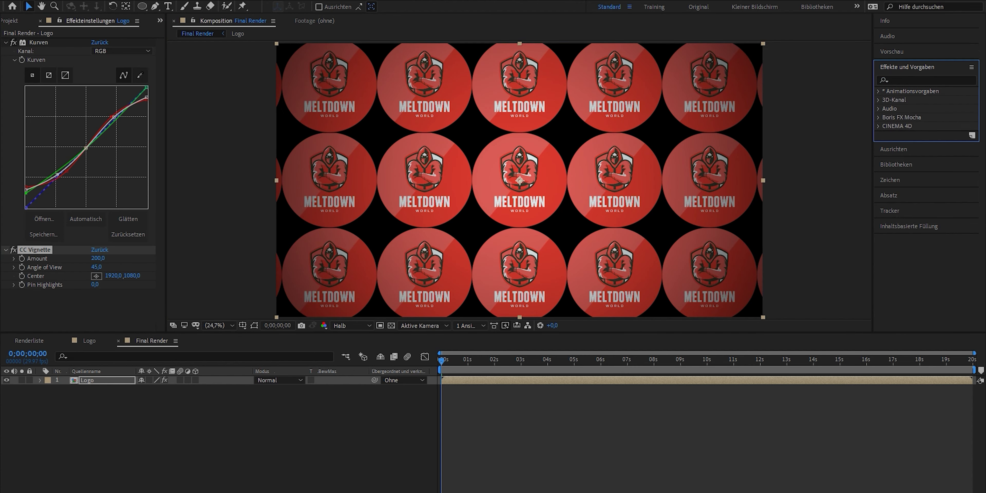
text(leuchten)
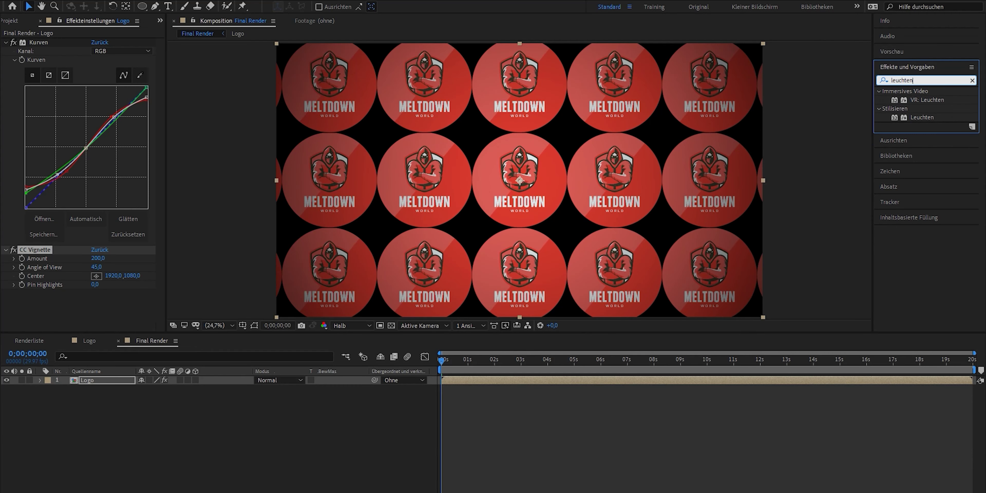
drag(858, 135, 53, 261)
click(110, 318)
click(406, 164)
click(95, 300)
click(35, 140)
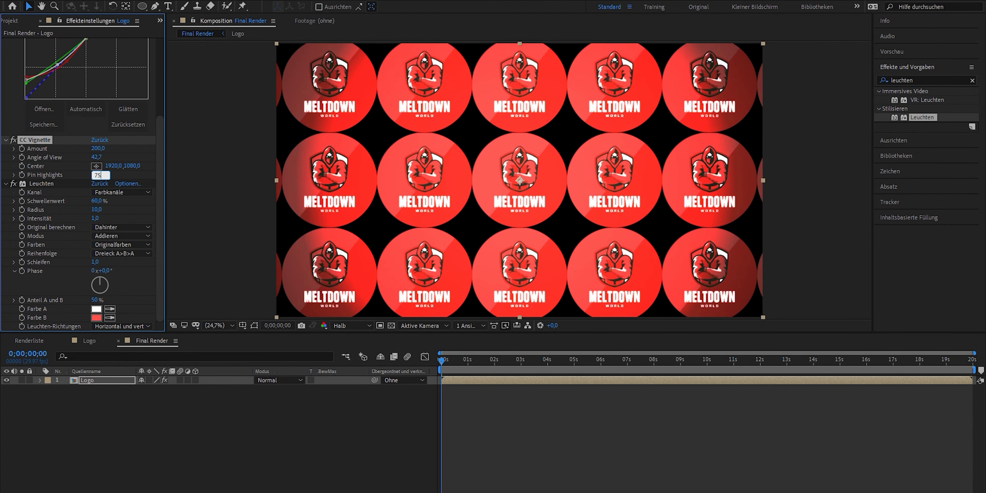
Step: In the Logo composition, set the logo image layer's Drehung to 13° and preview the rotated tile animation
key(ctrl+0)
double_click(26, 134)
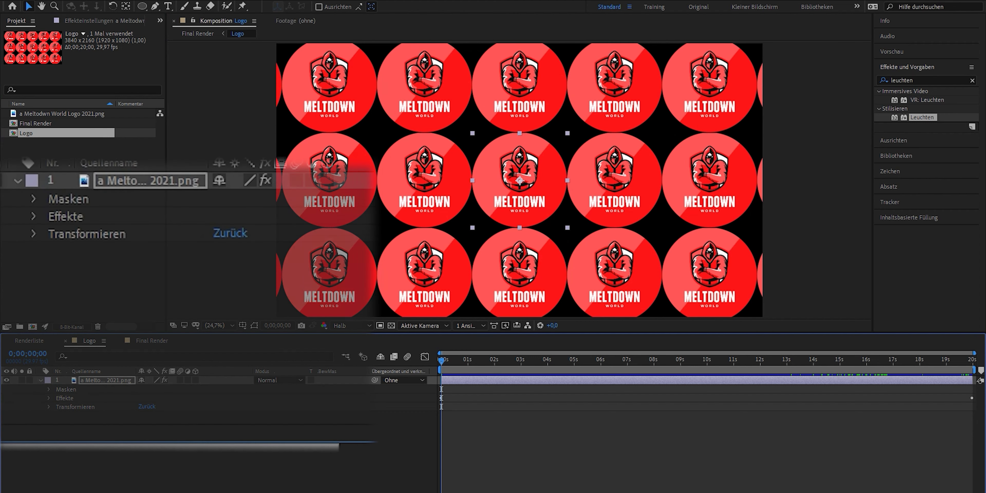
click(49, 406)
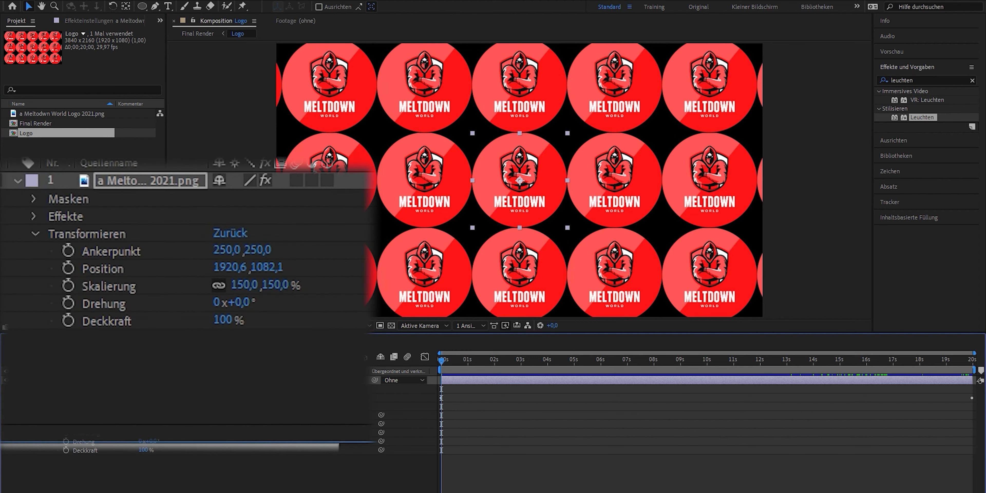
click(152, 442)
text(13)
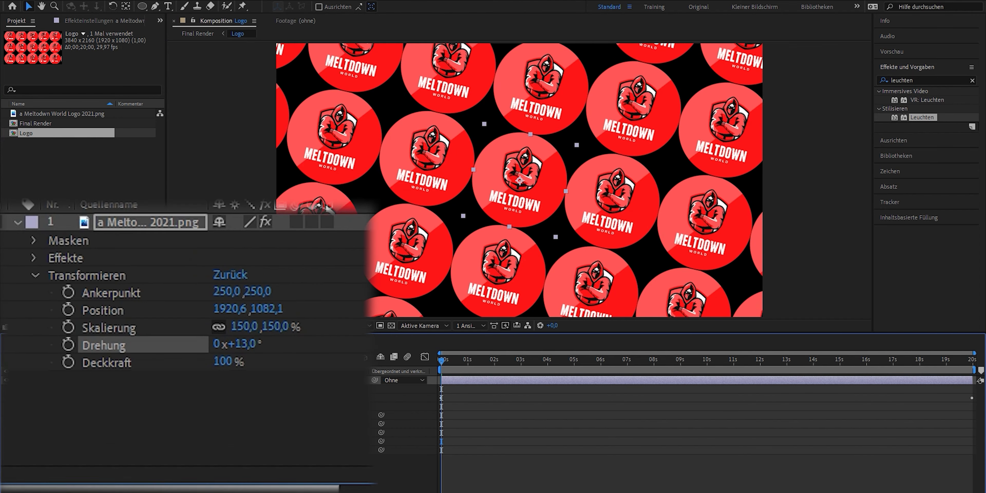
drag(442, 360, 454, 361)
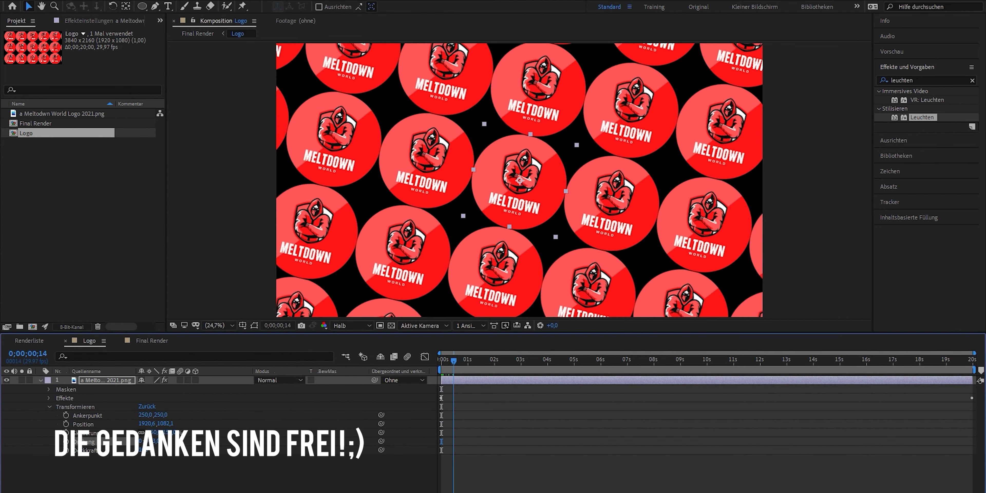
key(space)
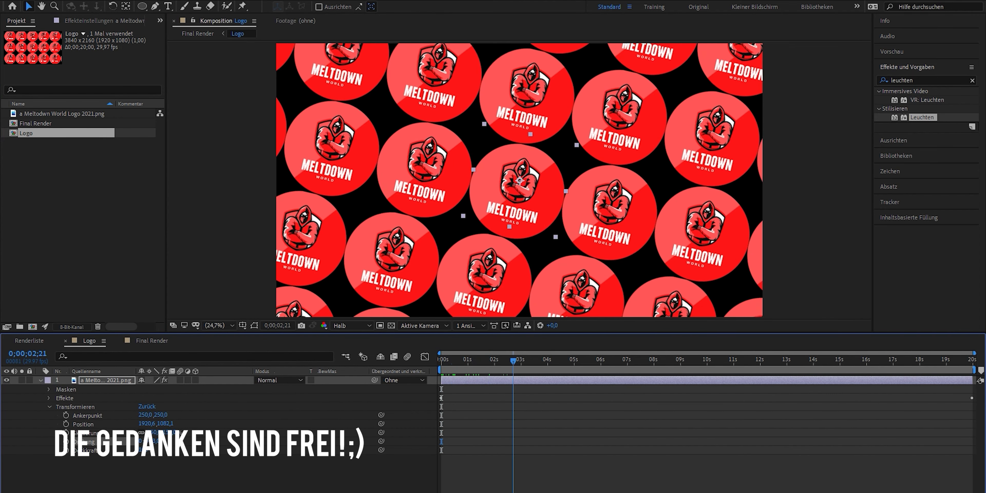
Step: Return to the Final Render composition and apply the CC Toner effect from Farbkorrektur to the Logo layer
click(37, 124)
double_click(37, 123)
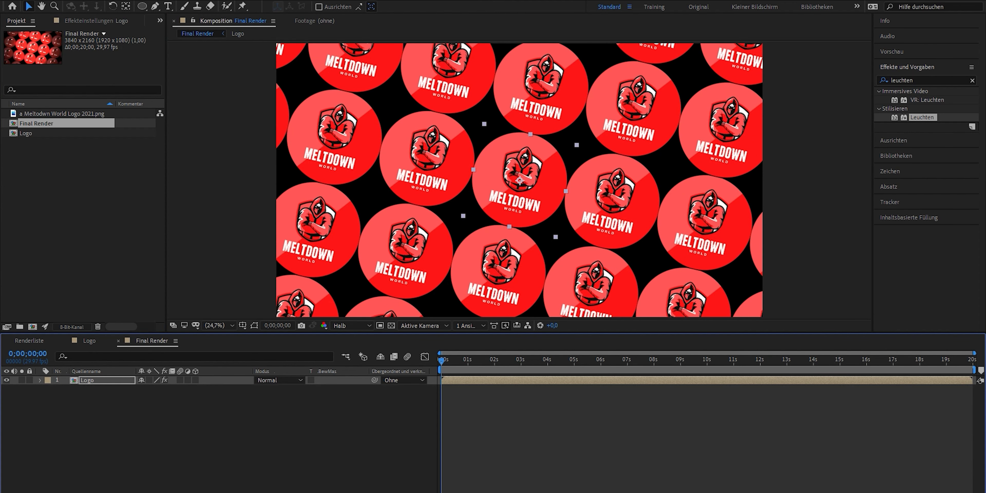
click(972, 81)
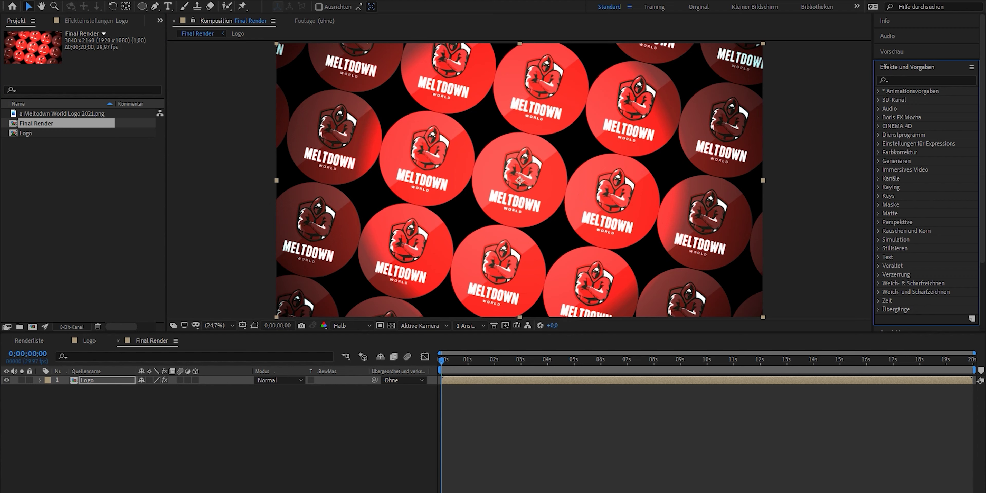
click(879, 152)
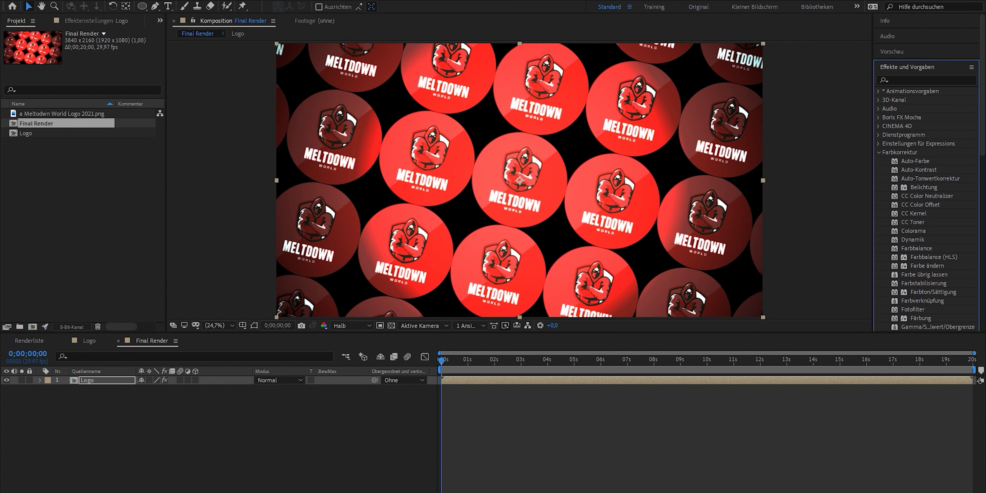
drag(914, 222, 643, 223)
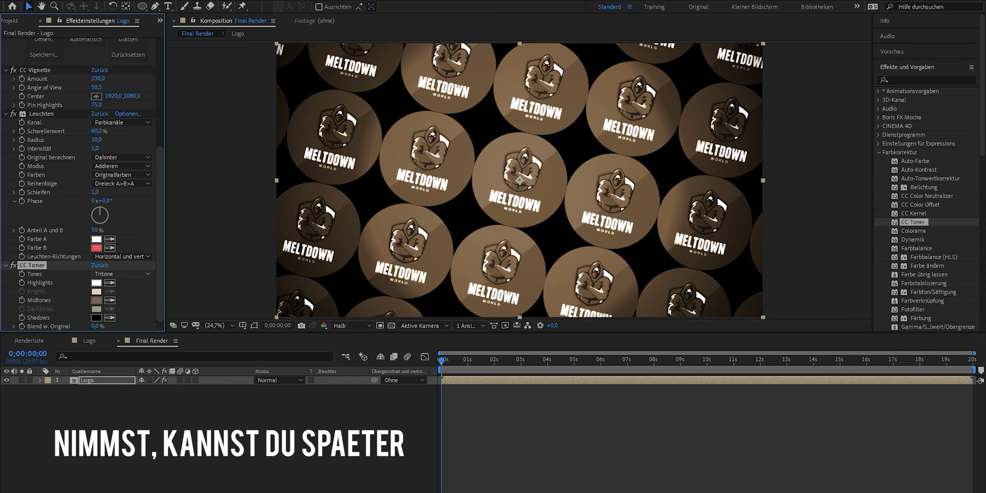
Step: Try Duotone for CC Toner's Tones on the Logo layer and settle on Pentone
click(121, 274)
click(121, 285)
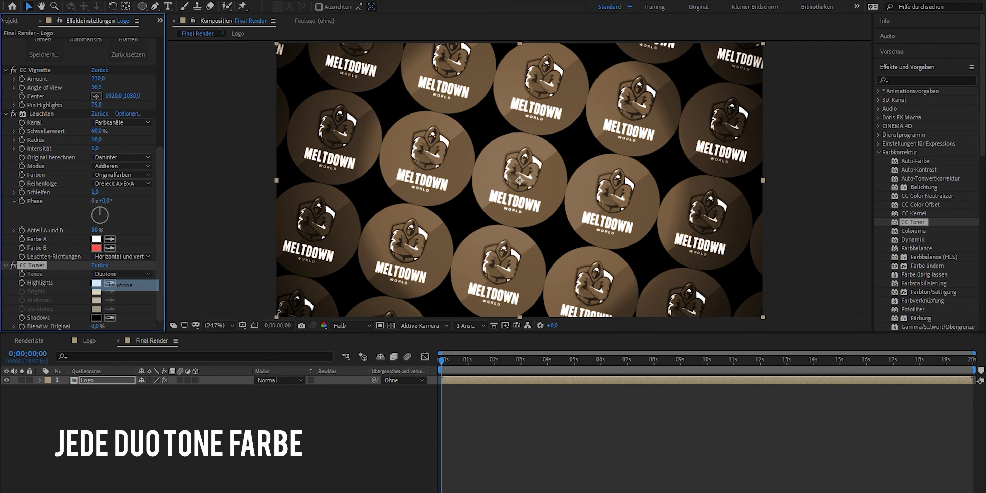
click(122, 273)
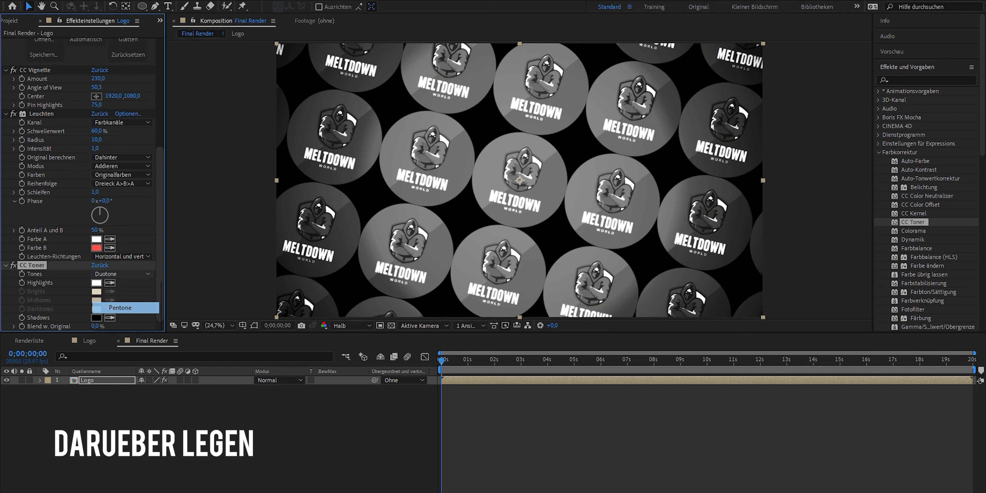
click(121, 301)
Step: Set CC Toner's Brights color to the vivid purple 9E03F7
click(96, 291)
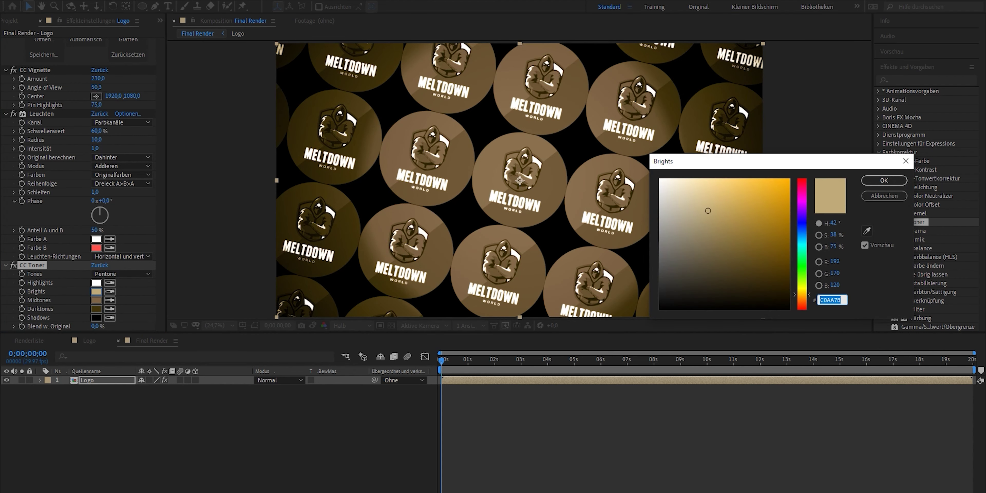
text(A678C0)
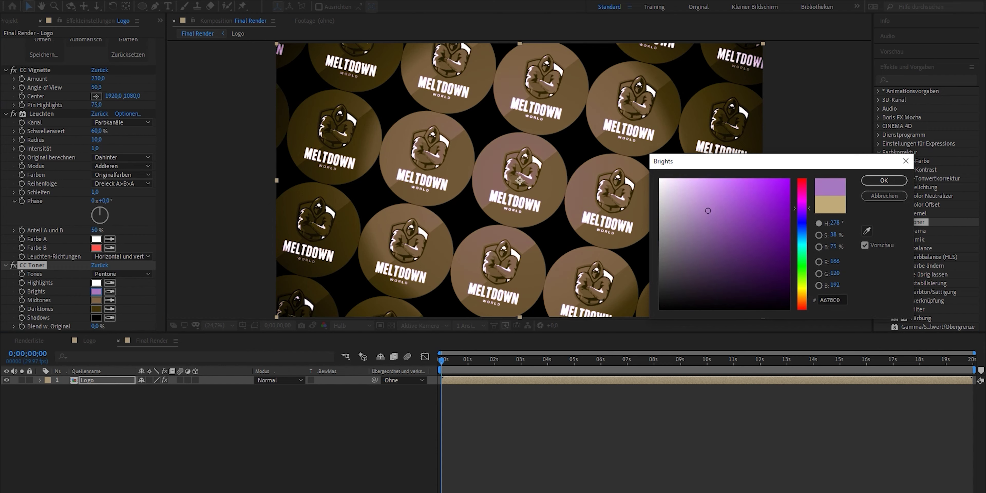
click(789, 182)
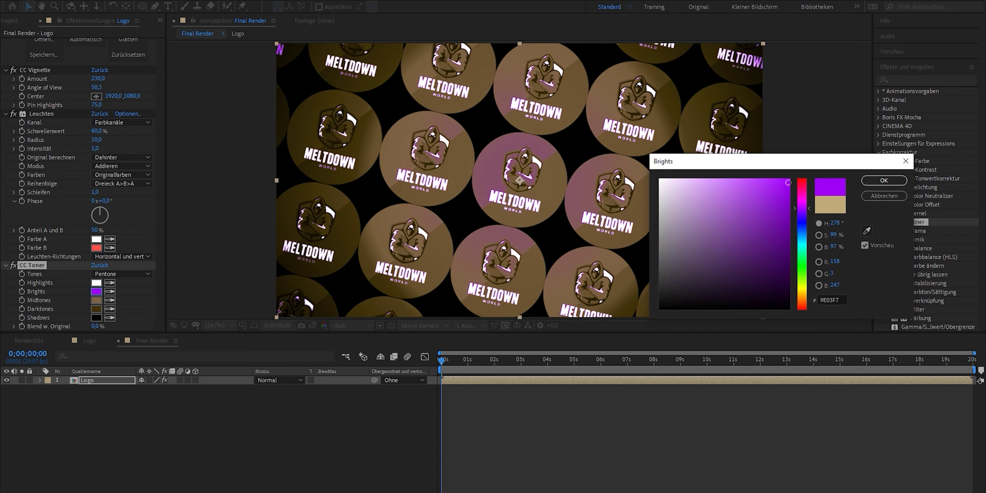
click(884, 180)
Step: Change CC Toner's Midtones to a strongly saturated purple with a hue of 281°
click(97, 301)
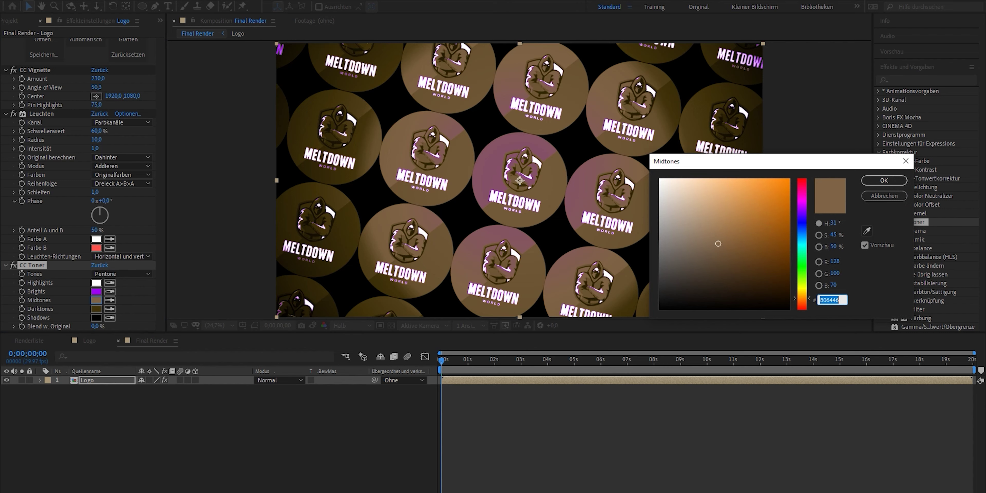
click(803, 207)
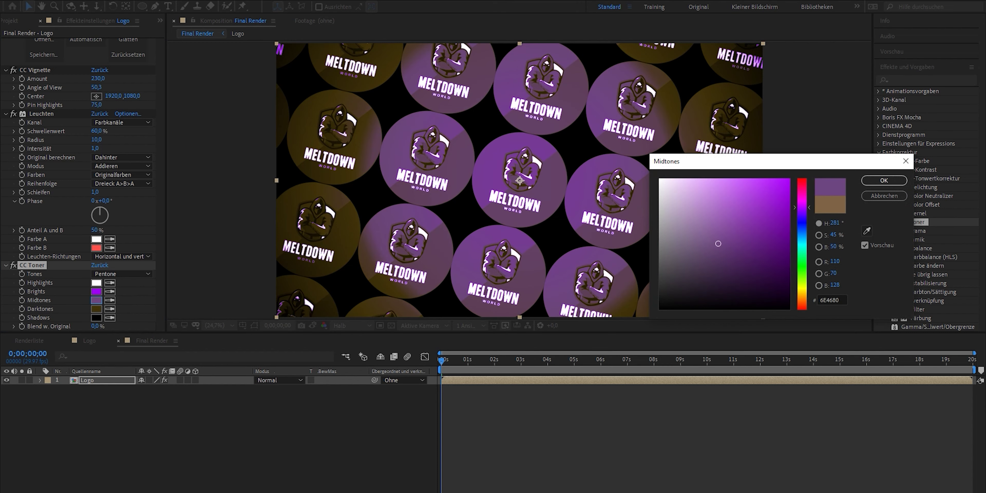
click(788, 209)
click(884, 181)
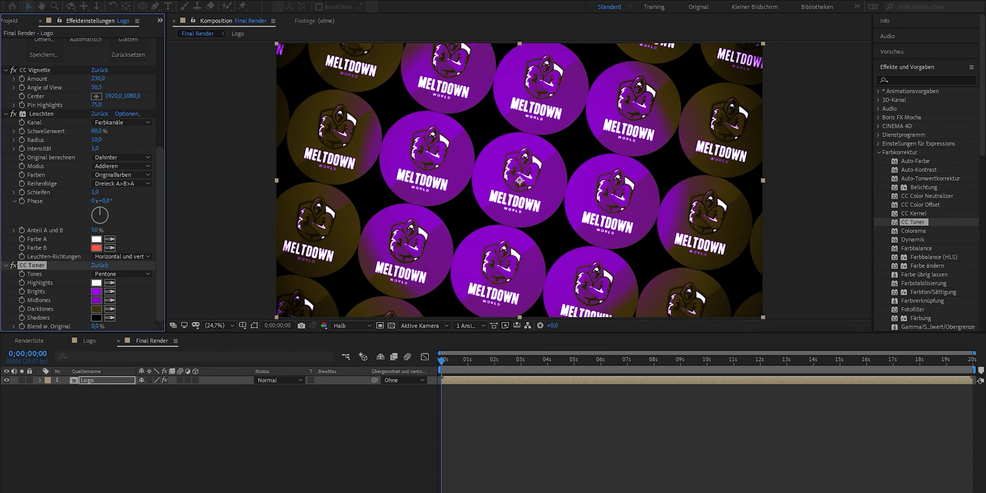
Step: Change CC Toner's Darktones to the dark purple 2A0A40
click(97, 309)
click(802, 208)
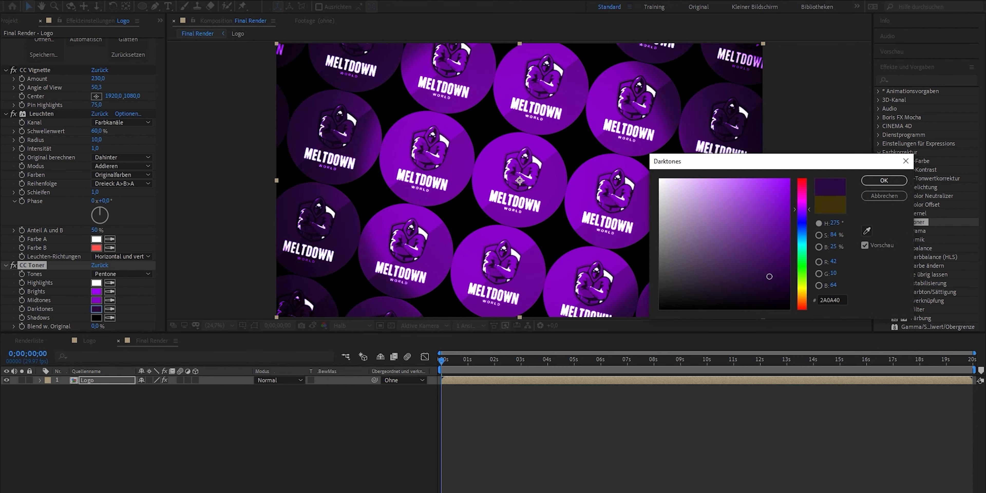
click(885, 180)
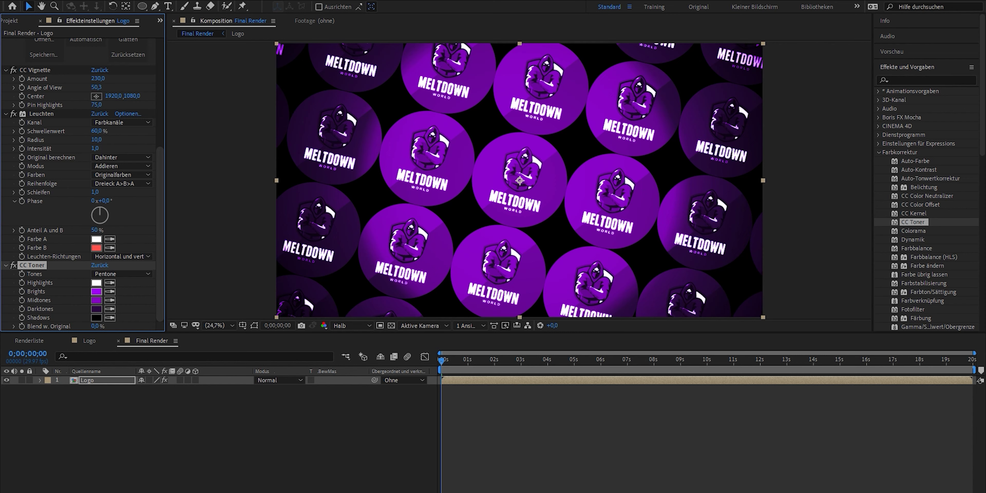
Step: Soften CC Toner's Brights color to a slightly less saturated purple of the same hue
click(96, 291)
drag(788, 182, 773, 180)
click(884, 180)
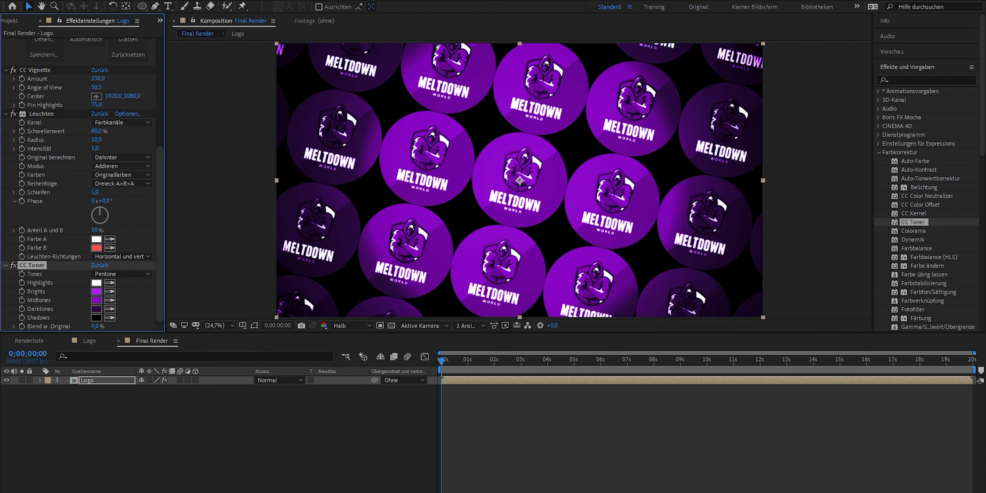